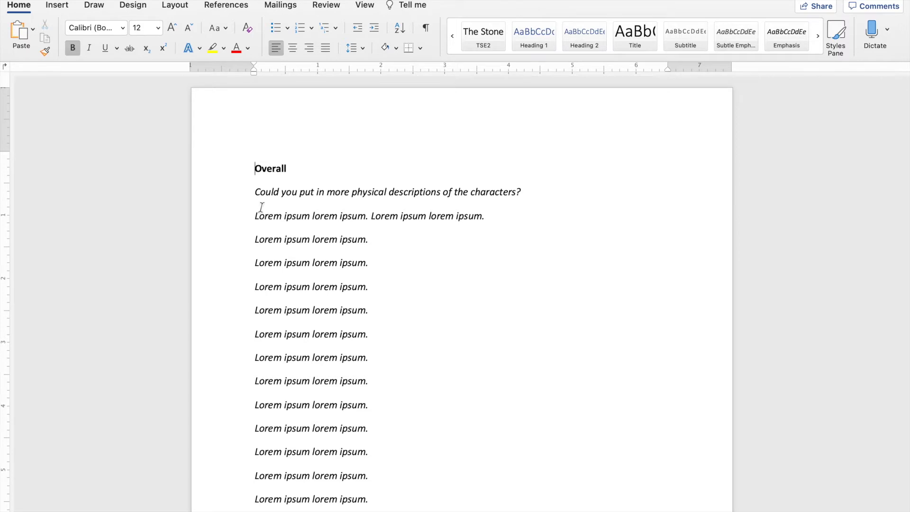
# Show the Document Map of the feedback document in the navigation sidebar.
pyautogui.scroll(-5, 260, 216)
pyautogui.scroll(-3, 259, 217)
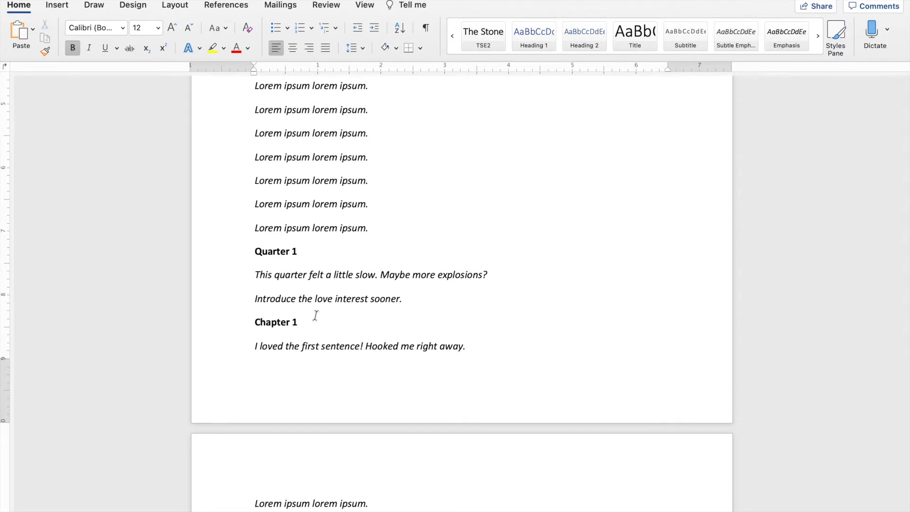
pyautogui.scroll(-6, 315, 315)
pyautogui.scroll(-7, 316, 316)
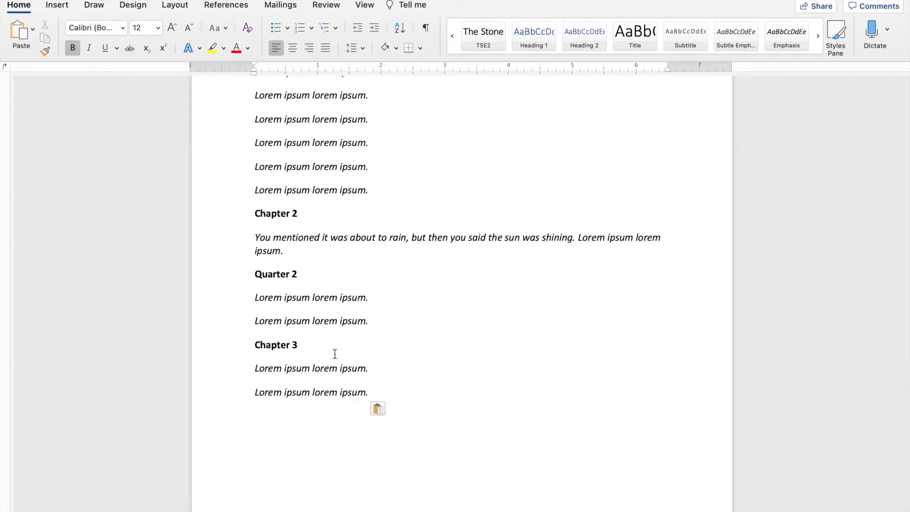
pyautogui.scroll(10, 335, 354)
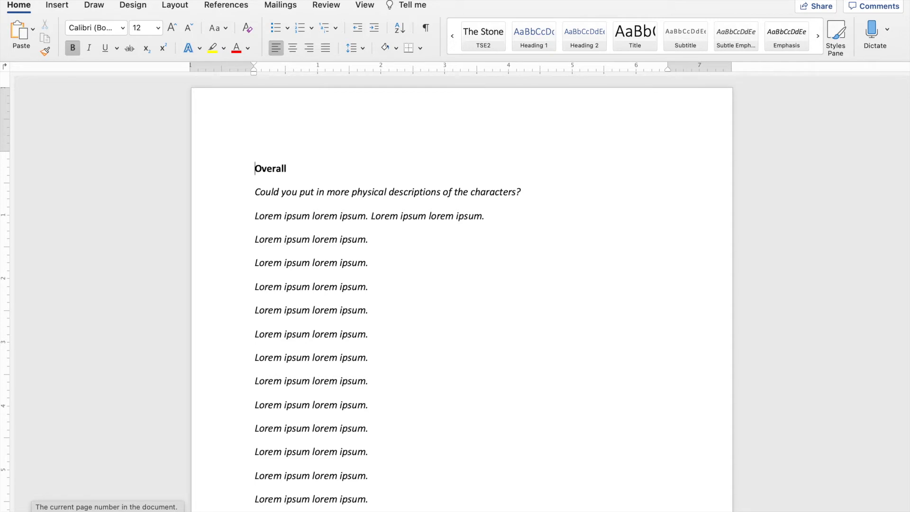
pyautogui.click(31, 511)
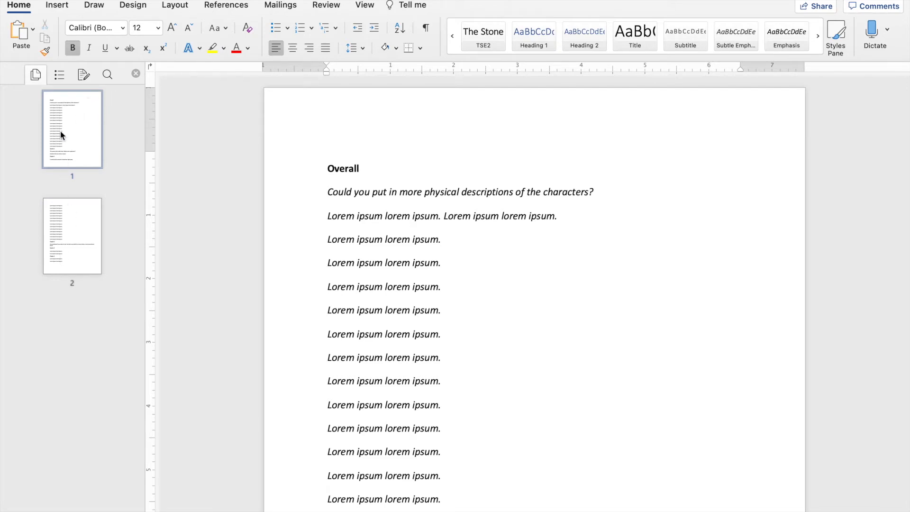
pyautogui.click(62, 74)
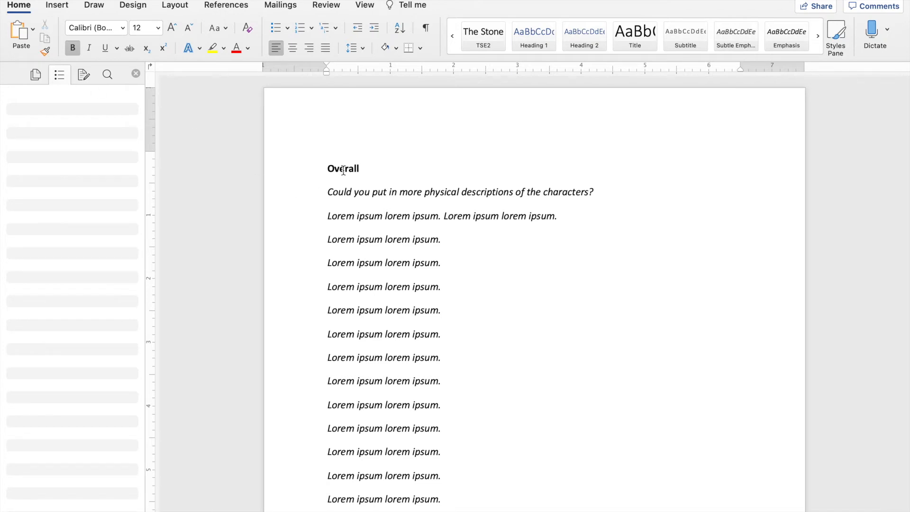
# Apply the Heading 1 style to the "Overall" line at the start of the document.
pyautogui.scroll(-5, 350, 260)
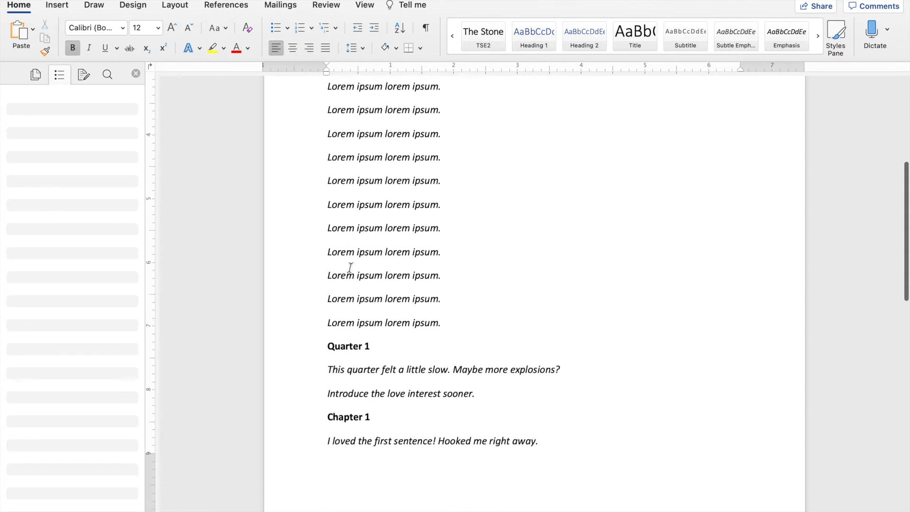
pyautogui.scroll(5, 376, 320)
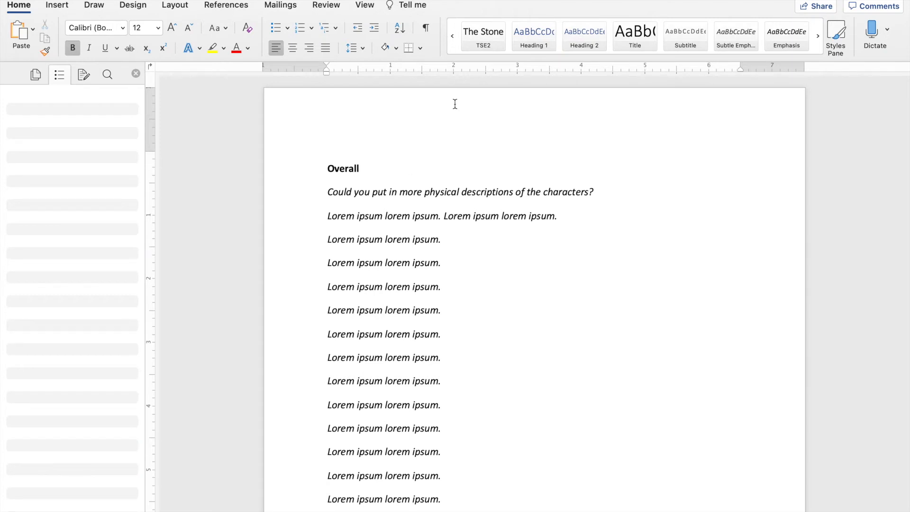
pyautogui.tripleClick(338, 168)
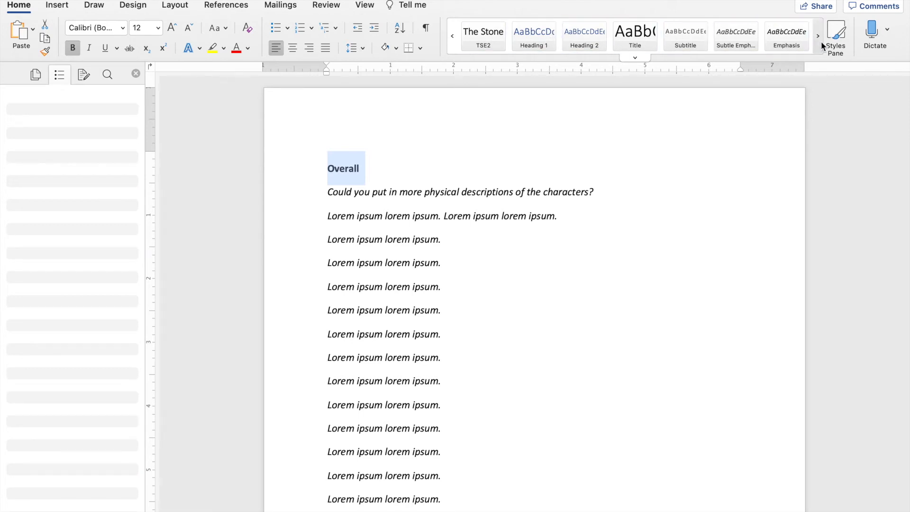
pyautogui.click(452, 40)
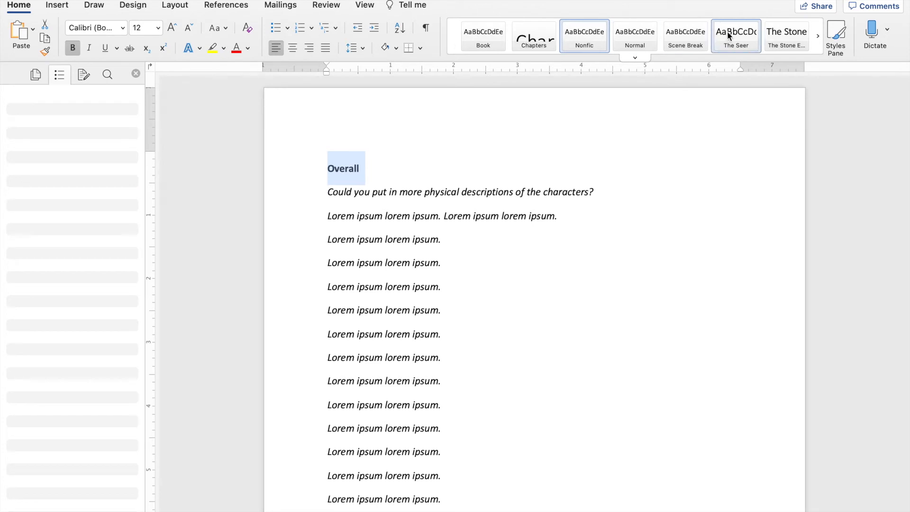
pyautogui.click(819, 37)
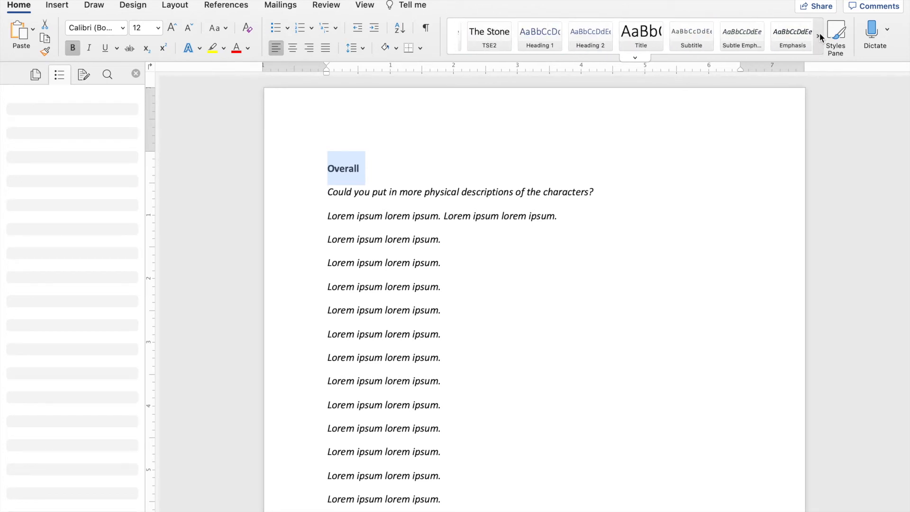
pyautogui.click(533, 41)
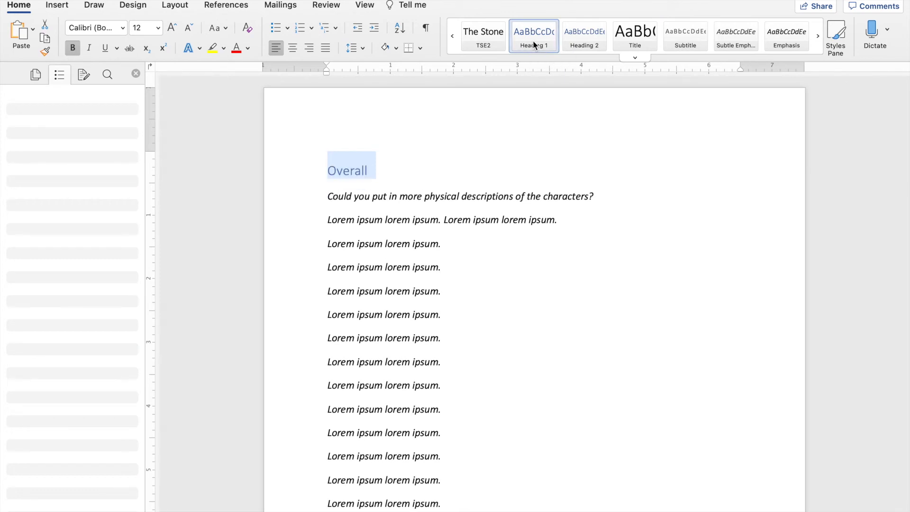
pyautogui.click(371, 191)
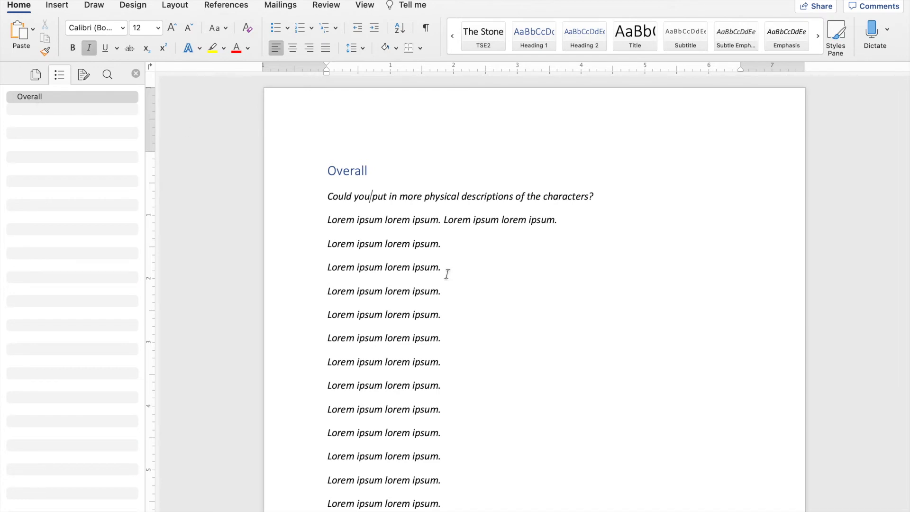
# Apply the Heading 1 style to the "Quarter 1" line and Heading 2 to the "Chapter 1" line.
pyautogui.scroll(-5, 522, 341)
pyautogui.scroll(-5, 522, 341)
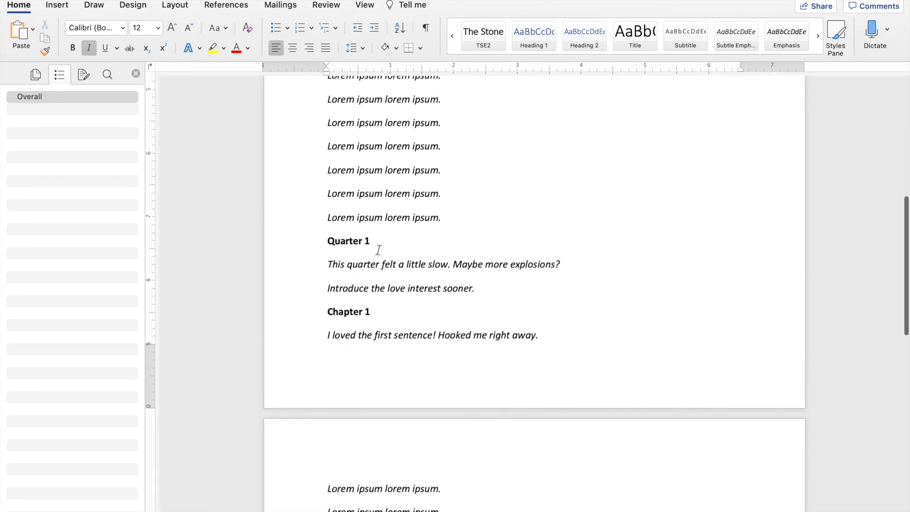
pyautogui.tripleClick(354, 242)
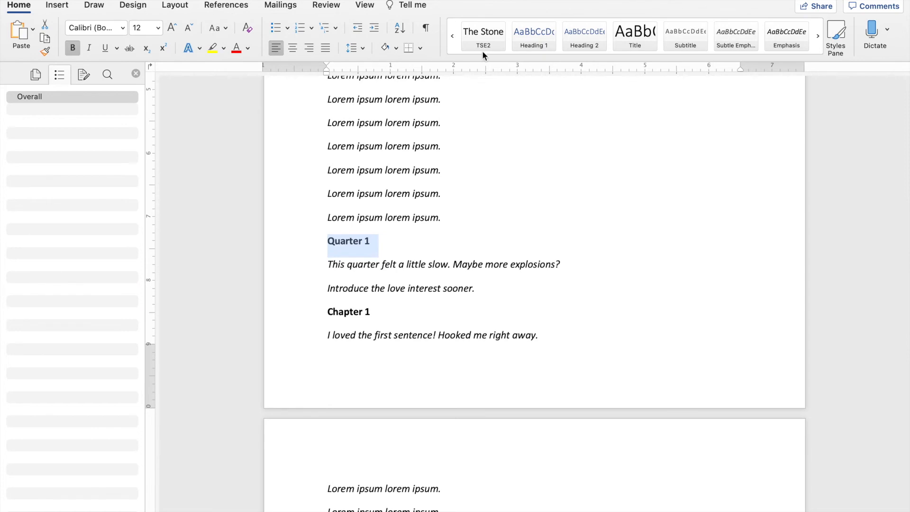
pyautogui.click(528, 38)
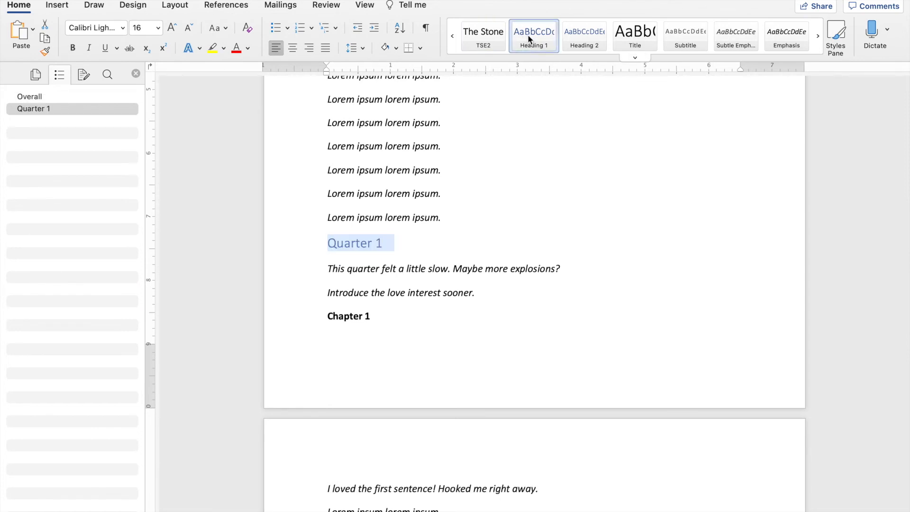
pyautogui.tripleClick(354, 316)
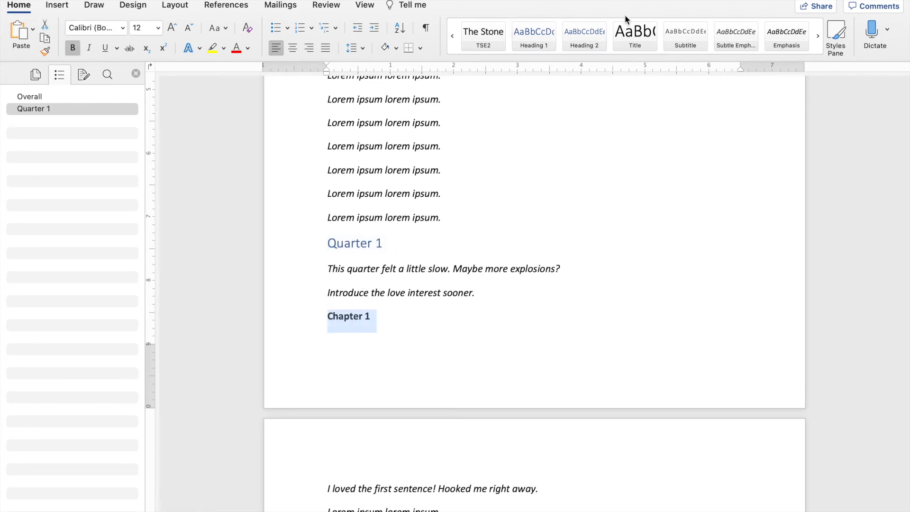
pyautogui.click(587, 42)
# Apply the Heading 2 style to the "Chapter 2" line.
pyautogui.scroll(-5, 470, 216)
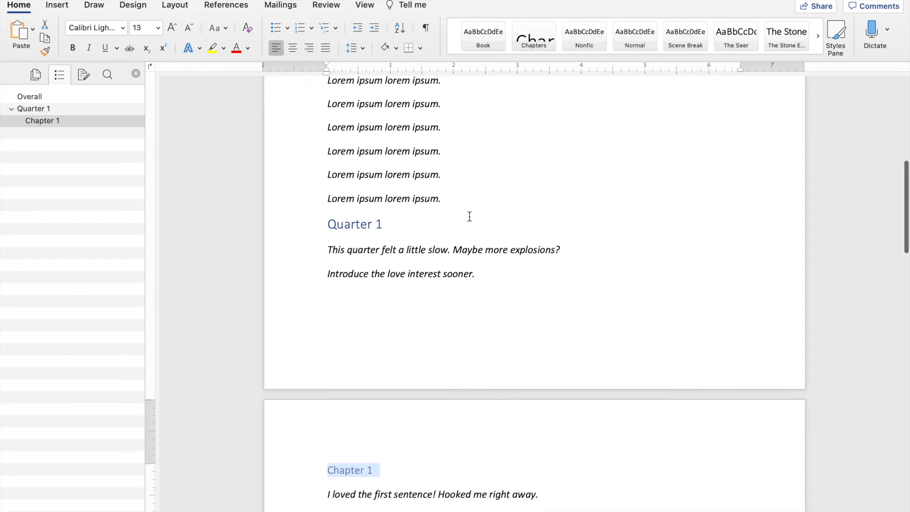
pyautogui.scroll(-8, 422, 327)
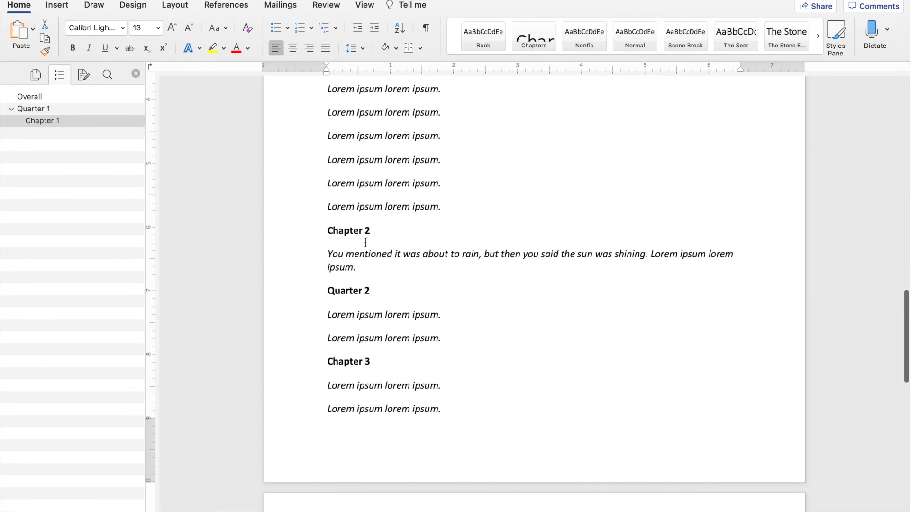
pyautogui.tripleClick(358, 232)
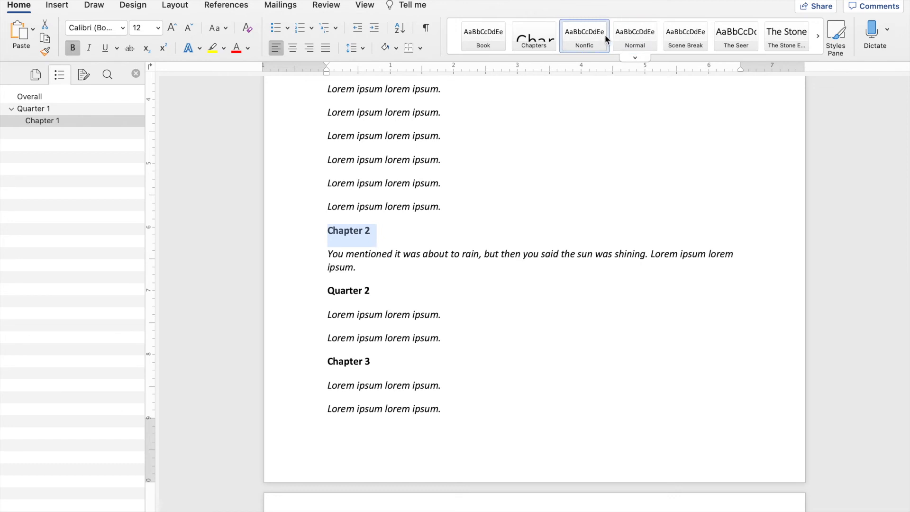
pyautogui.click(818, 37)
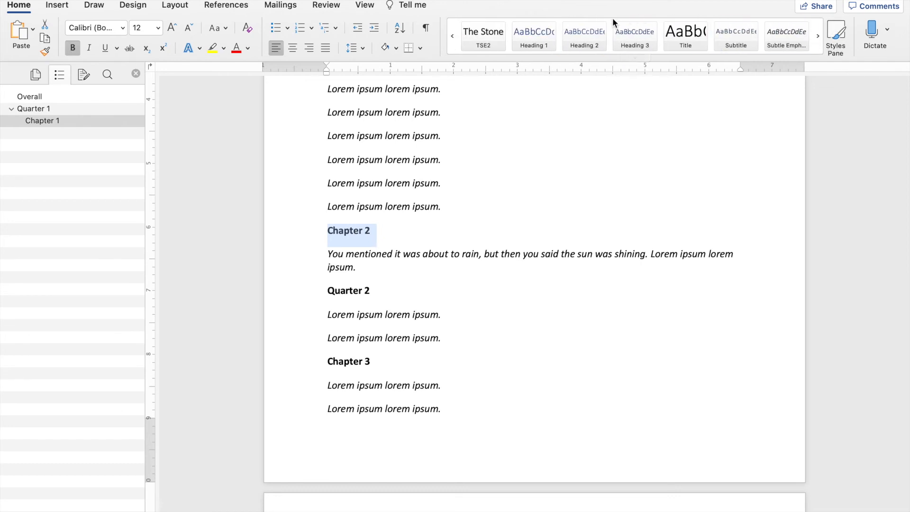
pyautogui.click(587, 36)
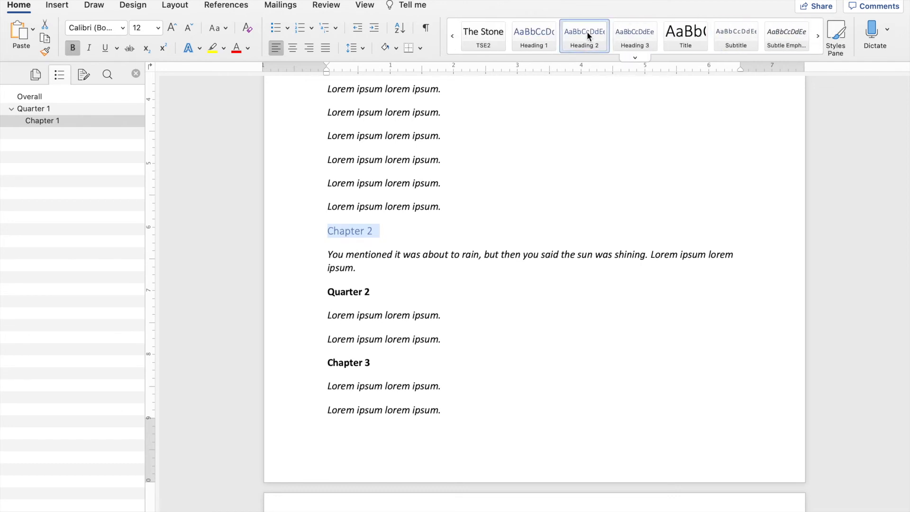
# Apply the Heading 1 style to the "Quarter 2" line and Heading 2 to the "Chapter 3" line.
pyautogui.tripleClick(343, 293)
pyautogui.click(538, 41)
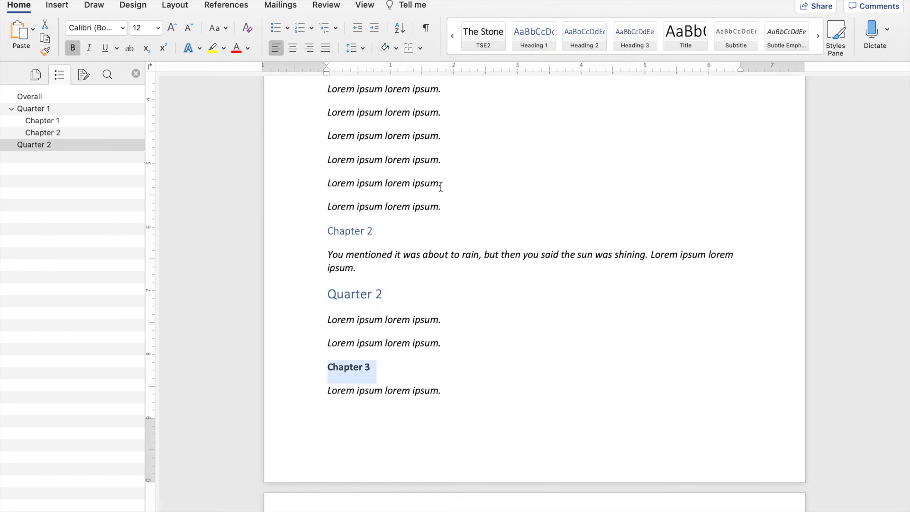
pyautogui.click(584, 34)
pyautogui.scroll(-4, 550, 270)
pyautogui.scroll(10, 551, 266)
pyautogui.scroll(10, 551, 266)
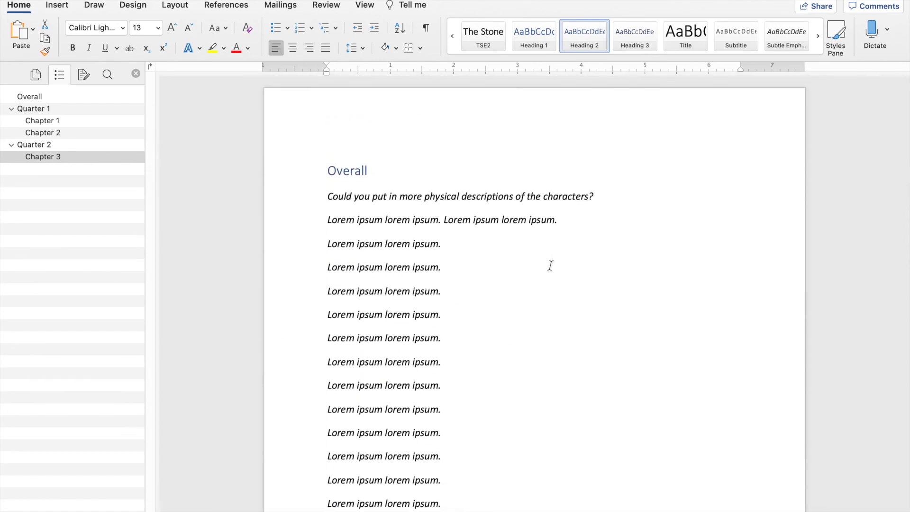
pyautogui.click(393, 196)
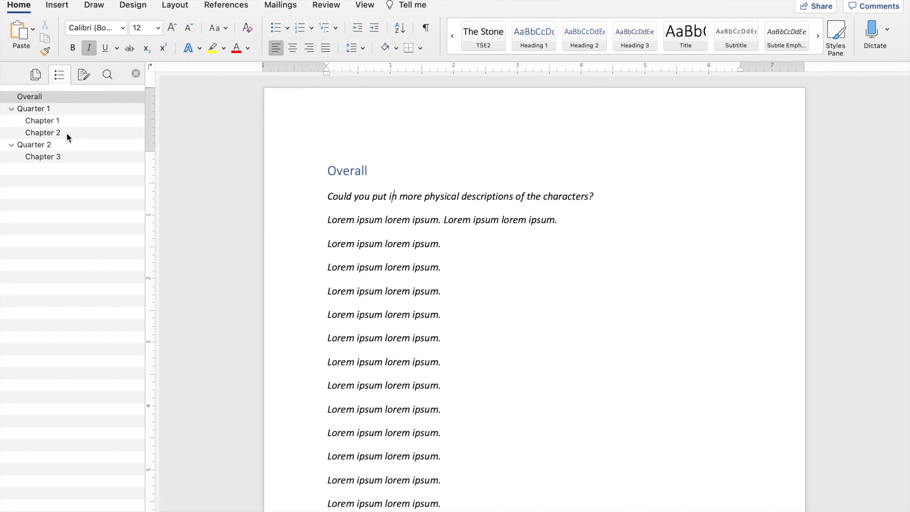
# Jump through the document from its heading outline, visiting Chapter 2, Chapter 3, Quarter 1 and Overall in turn.
pyautogui.click(46, 135)
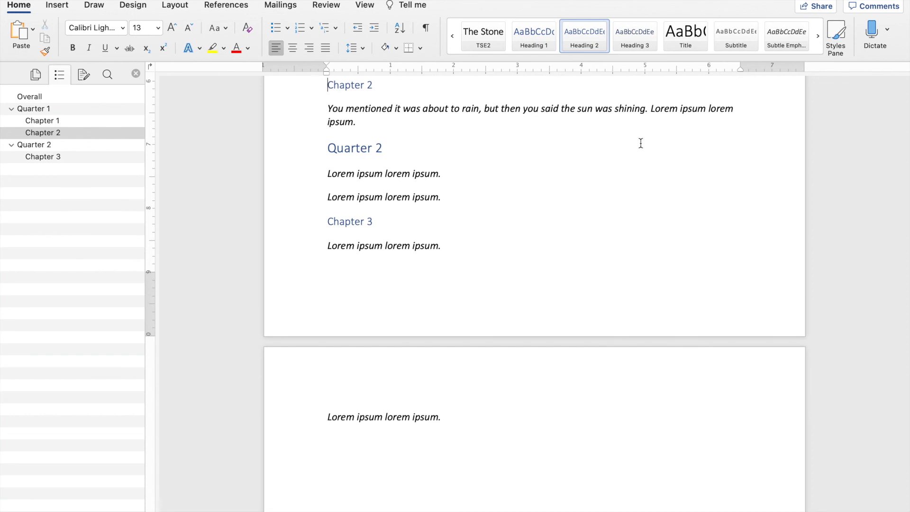
pyautogui.click(49, 160)
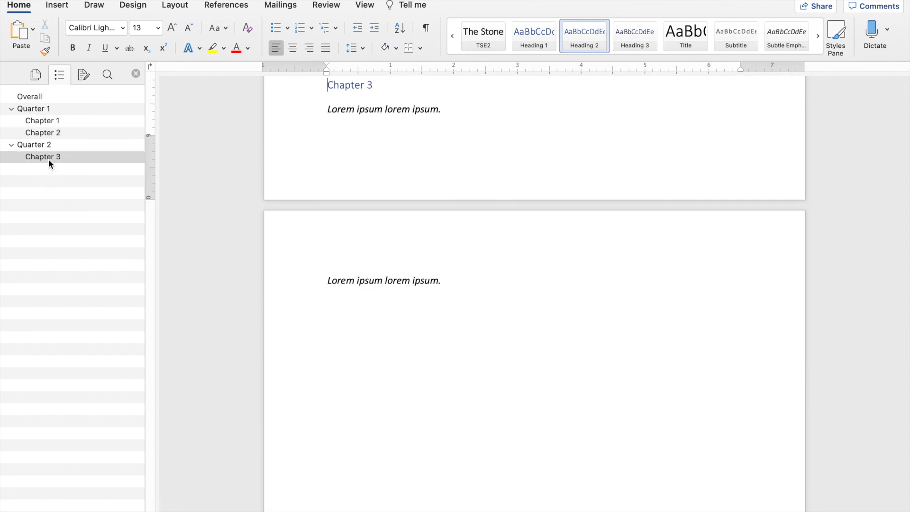
pyautogui.click(46, 109)
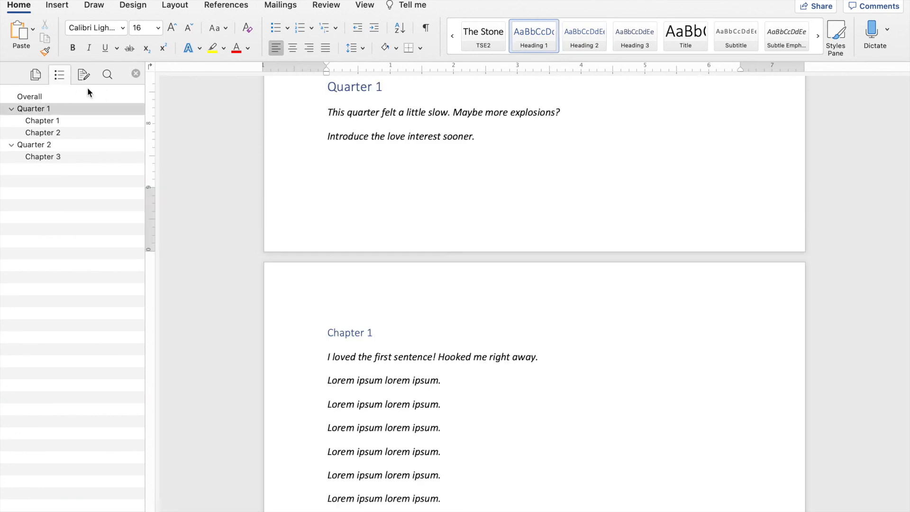
pyautogui.click(40, 96)
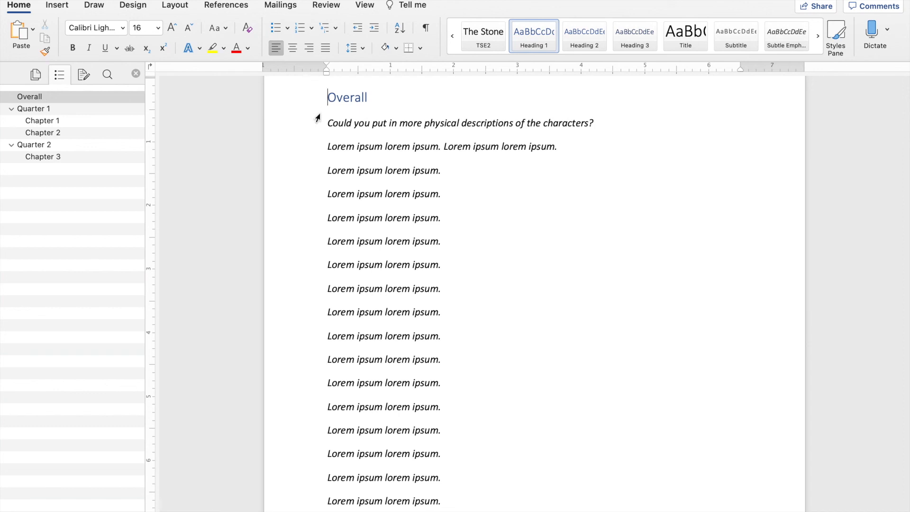
pyautogui.moveTo(407, 1)
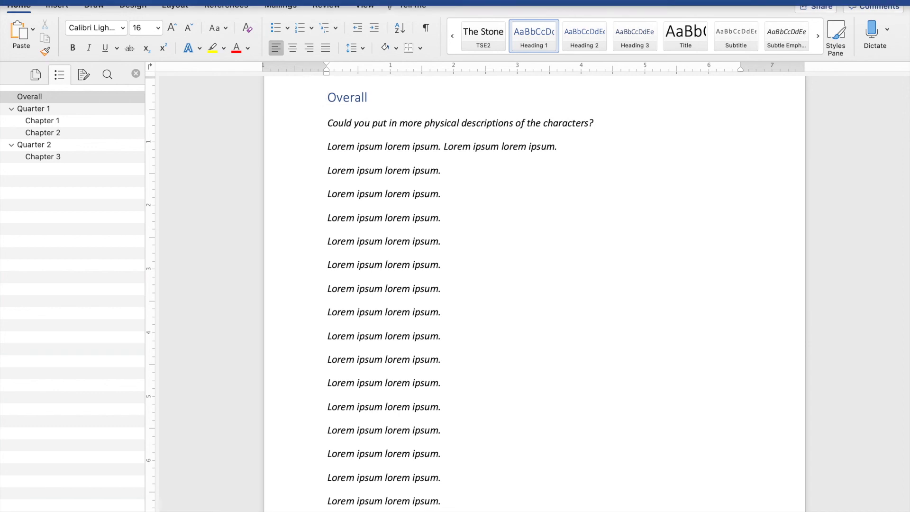